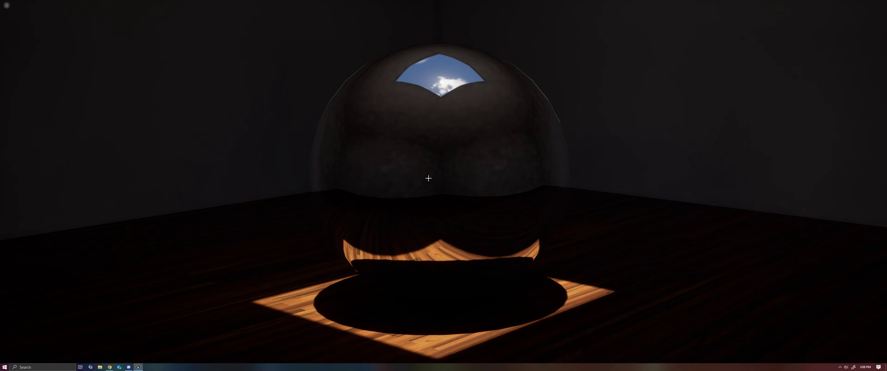
Run the console command r.LumenScene.Radiosity.Temporal.MaxFramesAccumulated with a value of 24
{"action": "key", "text": "grave"}
{"action": "key", "text": "Up"}
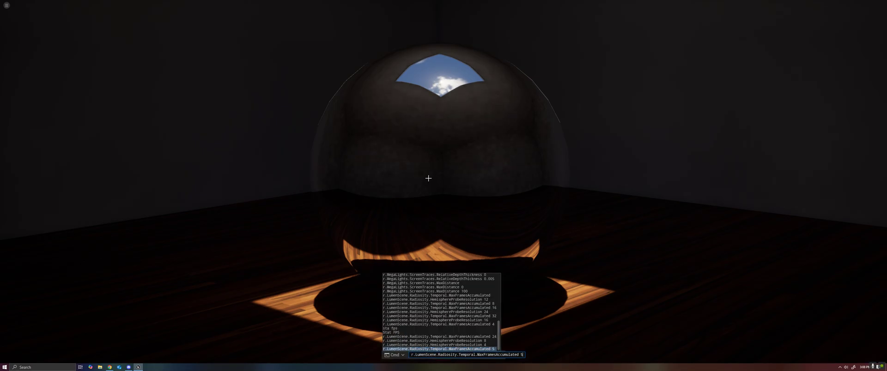
{"action": "key", "text": "BackSpace"}
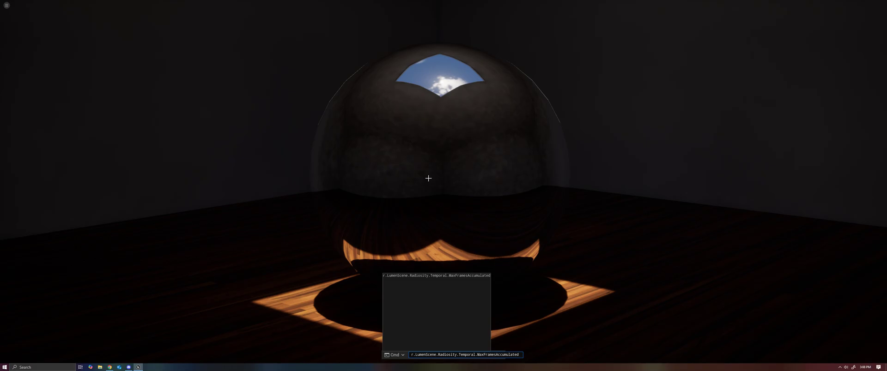
{"action": "type", "text": "24"}
{"action": "key", "text": "Return"}
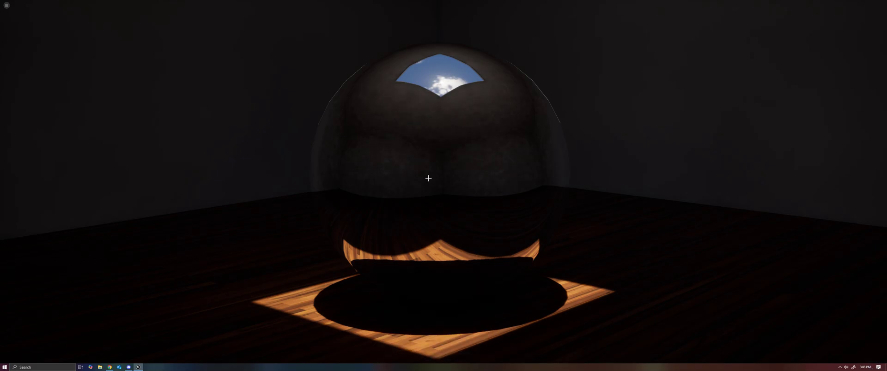
Rerun the earlier console command r.LumenScene.Radiosity.HemisphereProbeResolution with a value of 8
{"action": "key", "text": "grave"}
{"action": "key", "text": "Up"}
{"action": "key", "text": "Up"}
{"action": "key", "text": "Up"}
{"action": "key", "text": "Up"}
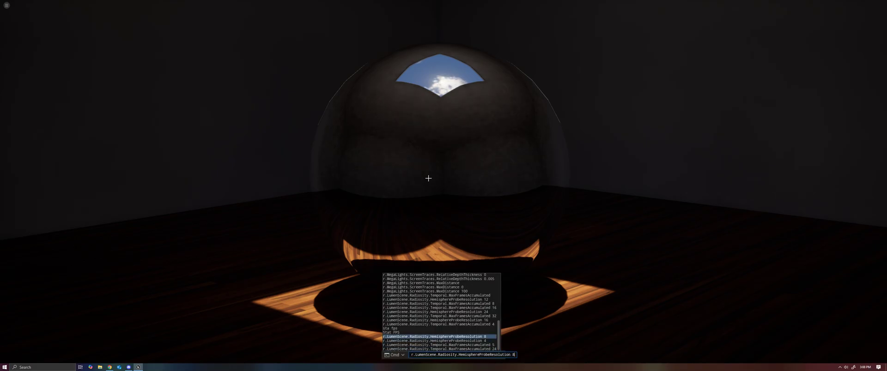
{"action": "key", "text": "Return"}
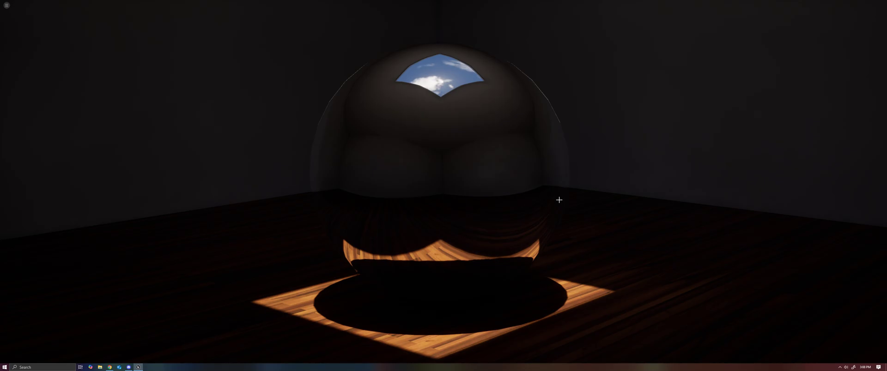
Lower the Lumen radiosity probe resolution to 4 with the console command r.LumenScene.Radiosity.HemisphereProbeResolution
{"action": "key", "text": "grave"}
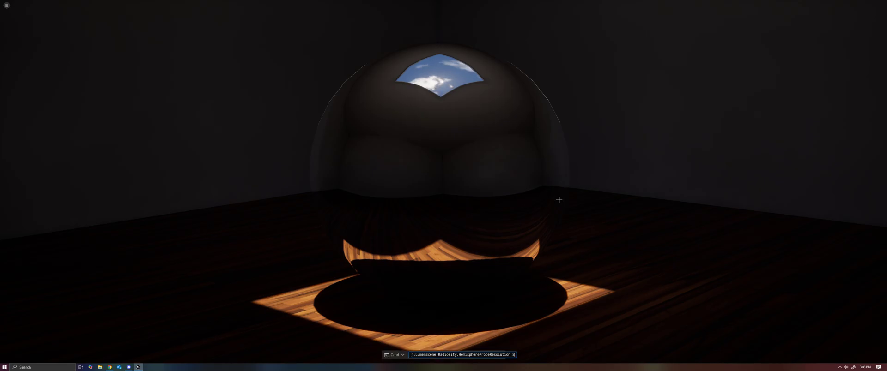
{"action": "key", "text": "Up"}
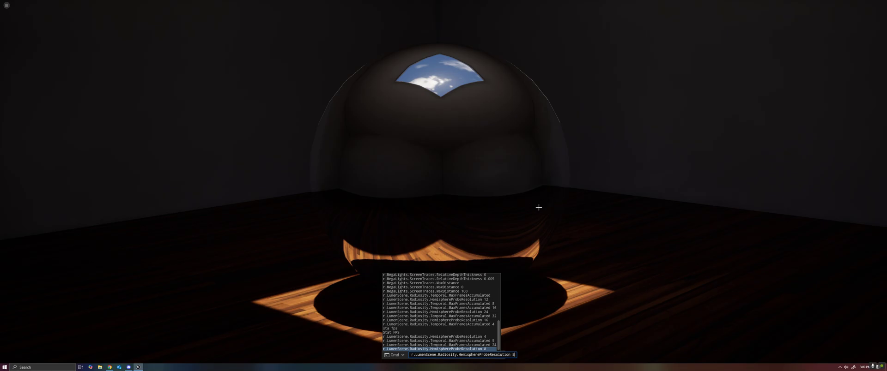
{"action": "mouse_move", "coordinate": [475, 352]}
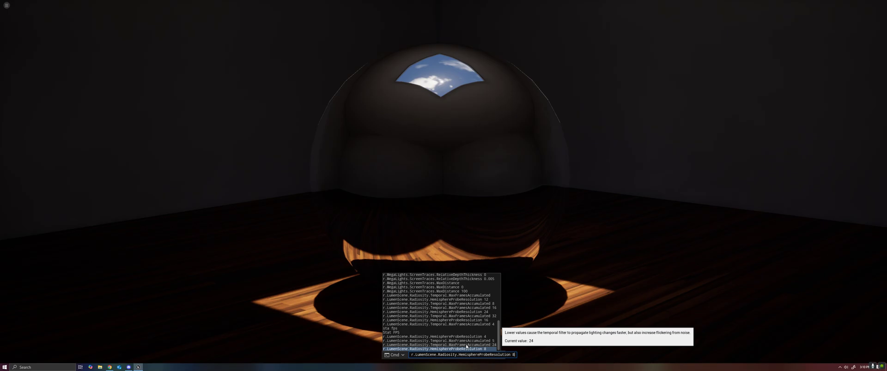
{"action": "key", "text": "Return"}
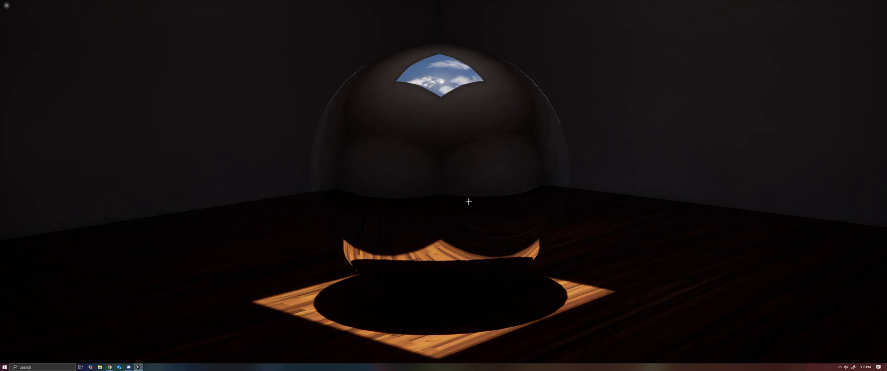
Lower the Lumen radiosity probe resolution to 1 with the console command r.LumenScene.Radiosity.HemisphereProbeResolution
{"action": "key", "text": "grave"}
{"action": "key", "text": "Up"}
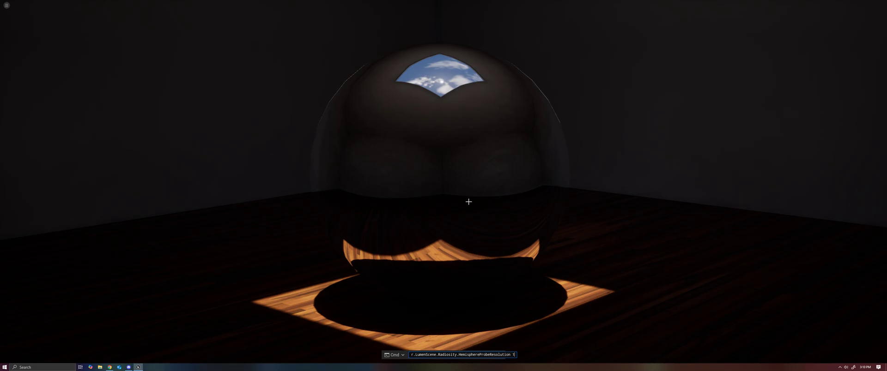
{"action": "key", "text": "Return"}
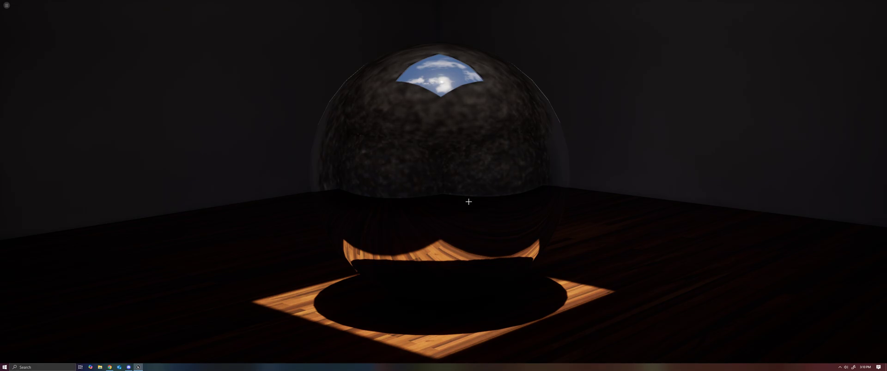
Raise the accumulated radiosity frames to 256 with the console command r.LumenScene.Radiosity.Temporal.MaxFramesAccumulated
{"action": "key", "text": "grave"}
{"action": "key", "text": "Up"}
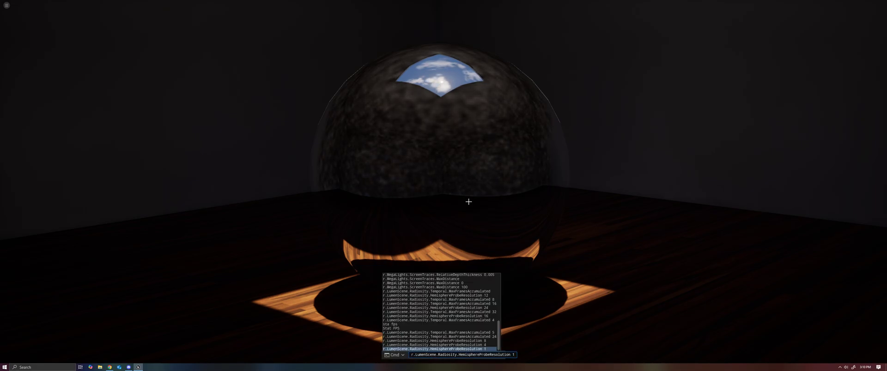
{"action": "key", "text": "Up"}
{"action": "key", "text": "Up"}
{"action": "key", "text": "Up"}
{"action": "key", "text": "BackSpace"}
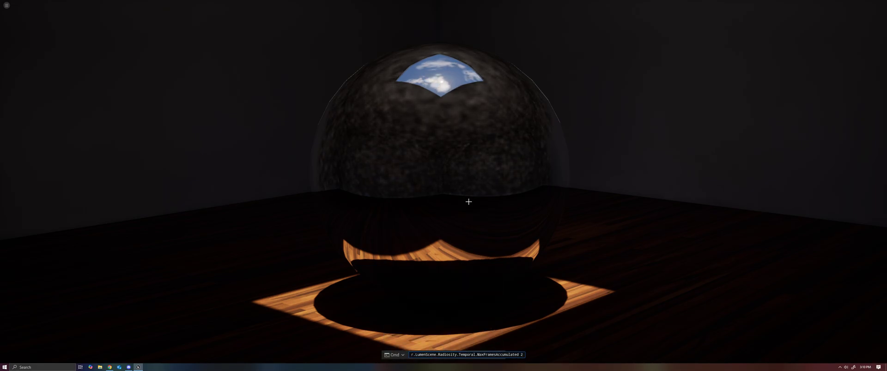
{"action": "key", "text": "BackSpace"}
{"action": "key", "text": "BackSpace"}
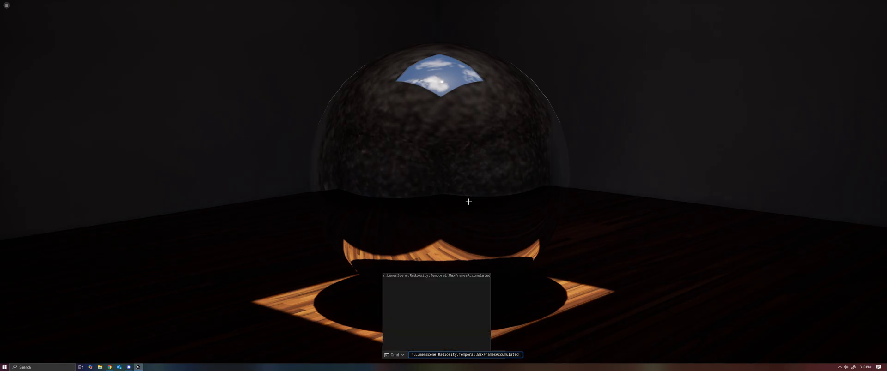
{"action": "type", "text": "1"}
{"action": "key", "text": "Return"}
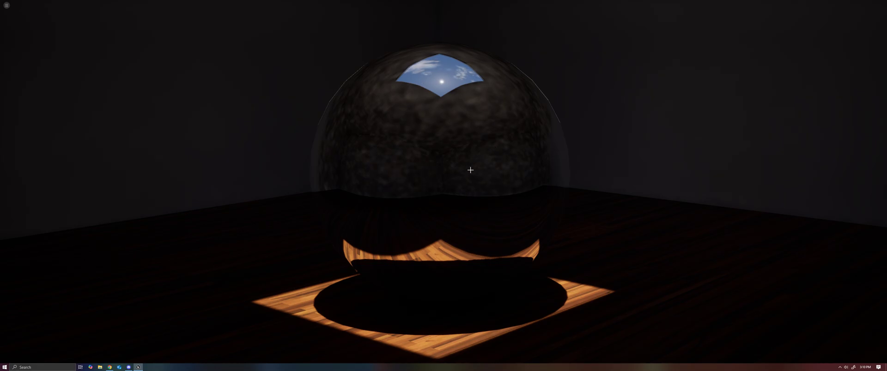
Set the accumulated radiosity frames to 24 with the console command r.LumenScene.Radiosity.Temporal.MaxFramesAccumulated
{"action": "key", "text": "grave"}
{"action": "key", "text": "Up"}
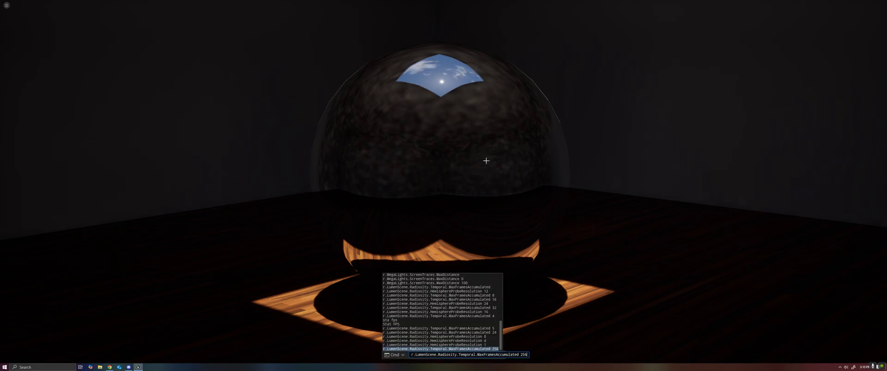
{"action": "key", "text": "BackSpace"}
{"action": "type", "text": "2"}
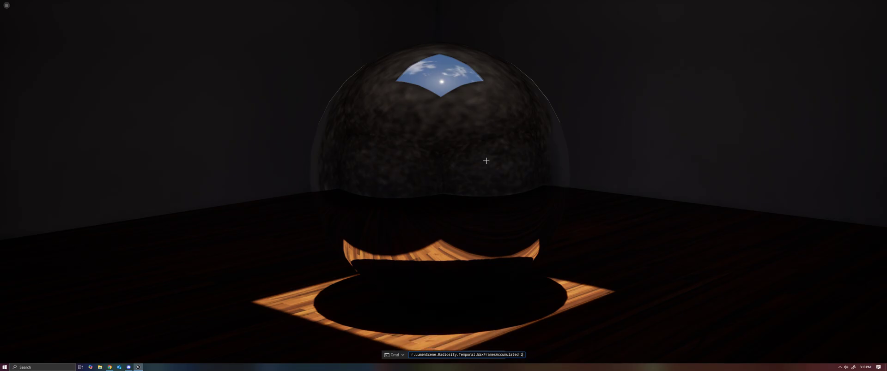
{"action": "key", "text": "Return"}
{"action": "key", "text": "End"}
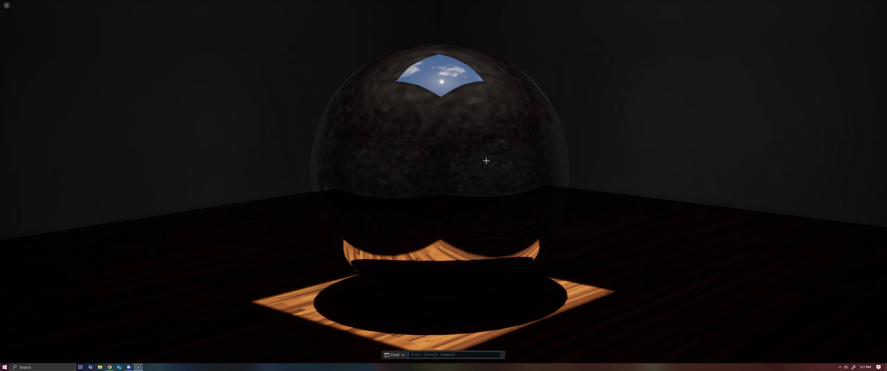
{"action": "type", "text": "56"}
{"action": "key", "text": "BackSpace"}
{"action": "key", "text": "BackSpace"}
{"action": "key", "text": "BackSpace"}
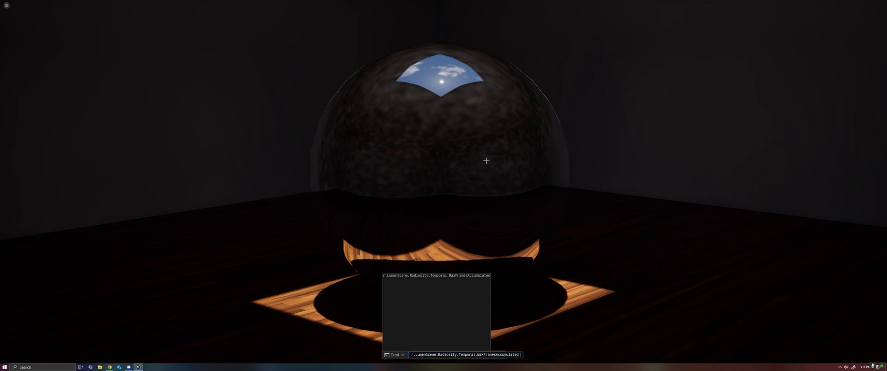
{"action": "key", "text": "Return"}
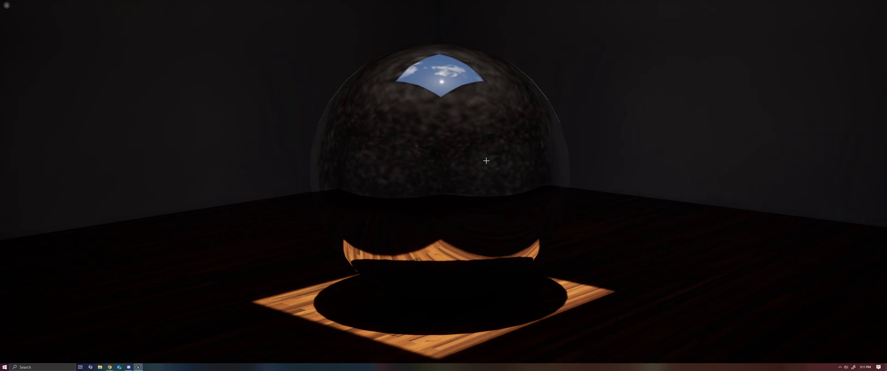
Set the Lumen radiosity probe resolution to 8 by rerunning the console command r.LumenScene.Radiosity.HemisphereProbeResolution
{"action": "key", "text": "grave"}
{"action": "key", "text": "Up"}
{"action": "key", "text": "Up"}
{"action": "key", "text": "Up"}
{"action": "key", "text": "Up"}
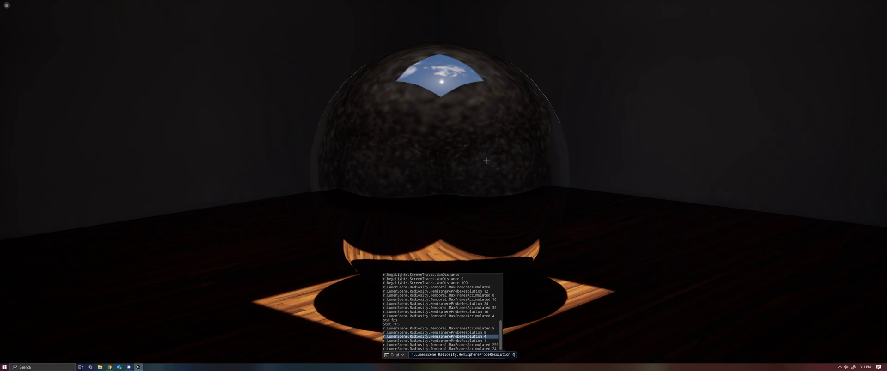
{"action": "key", "text": "Up"}
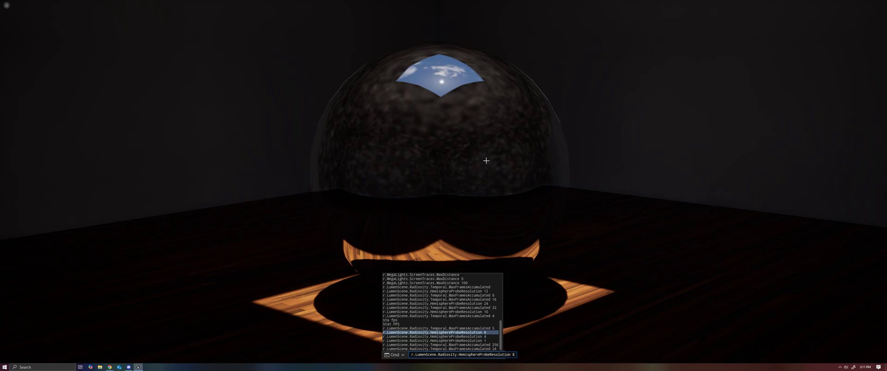
{"action": "key", "text": "Return"}
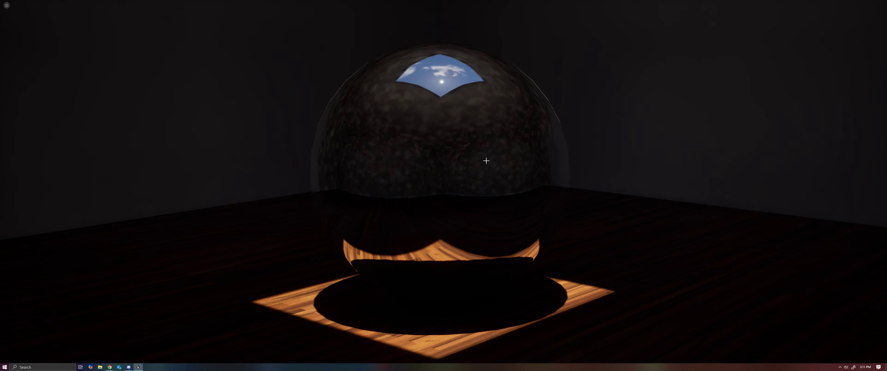